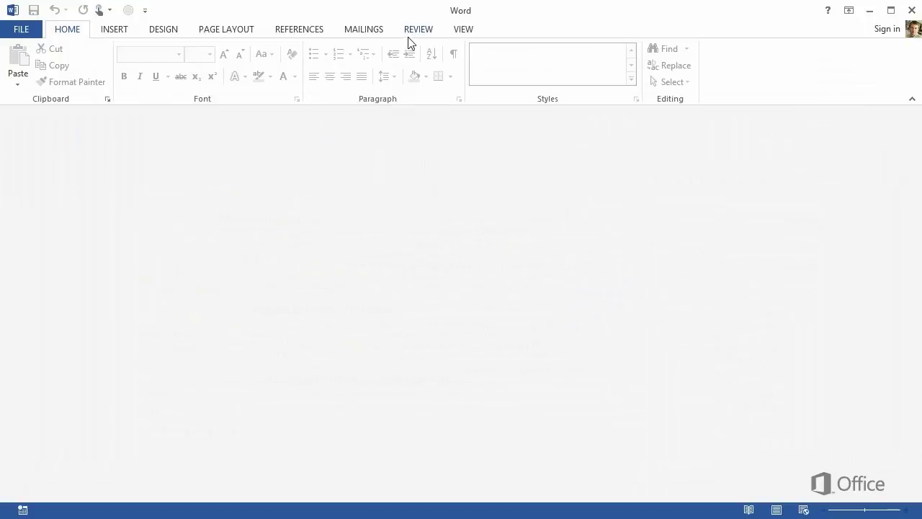
# - Start combining revisions from multiple authors, with Consolidated MessengerManual_Original as the original document
pyautogui.click(409, 35)
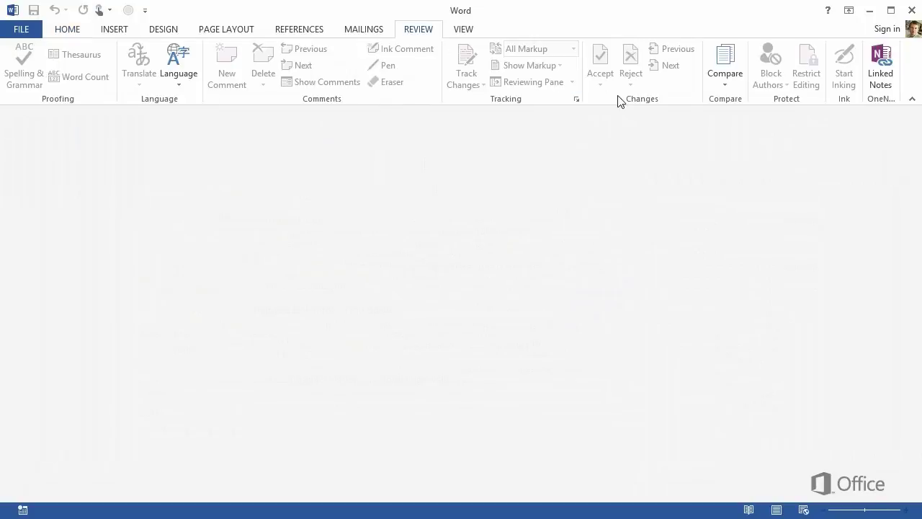
pyautogui.click(719, 83)
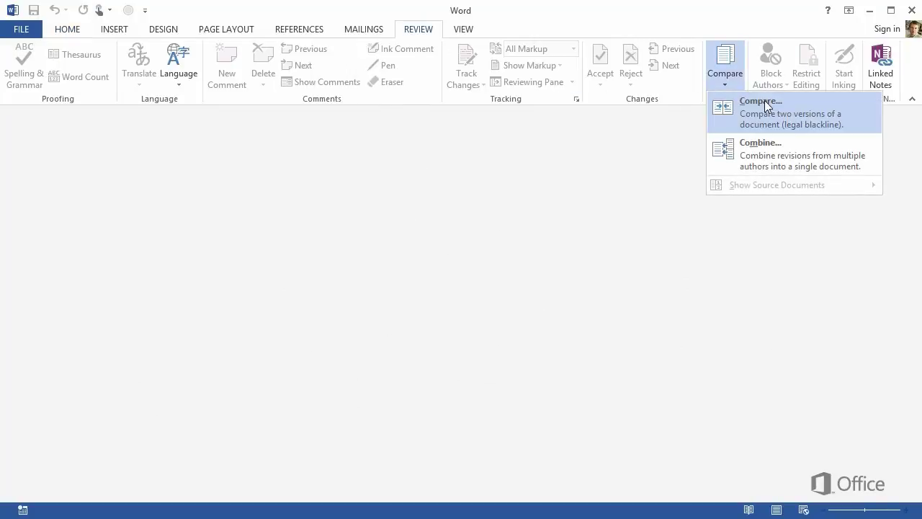
pyautogui.click(782, 154)
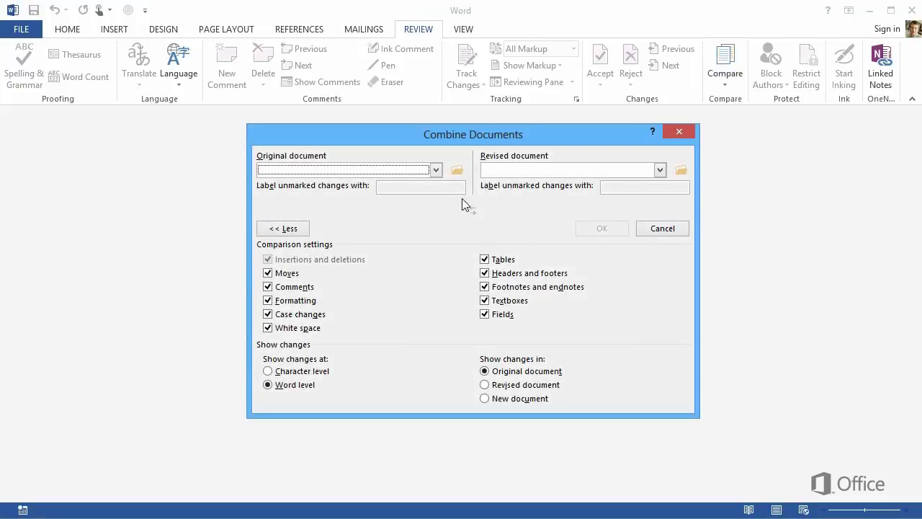
pyautogui.click(455, 175)
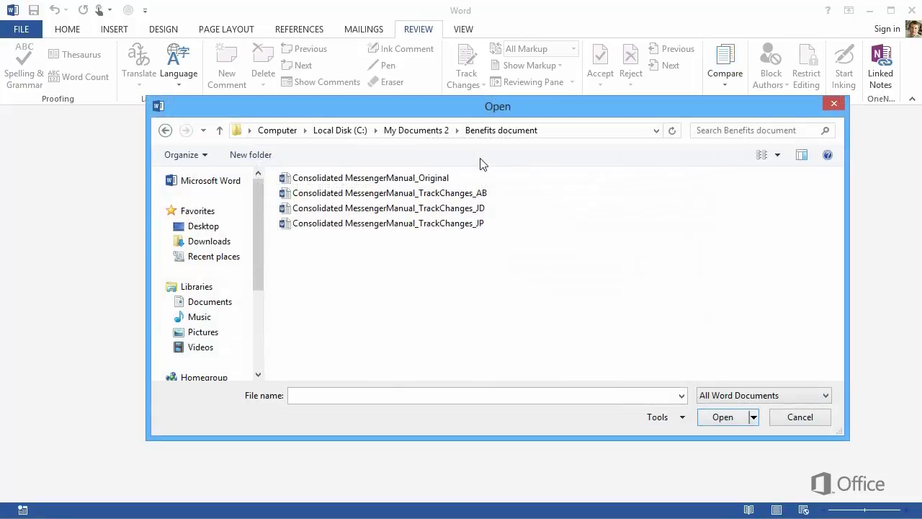
pyautogui.click(443, 181)
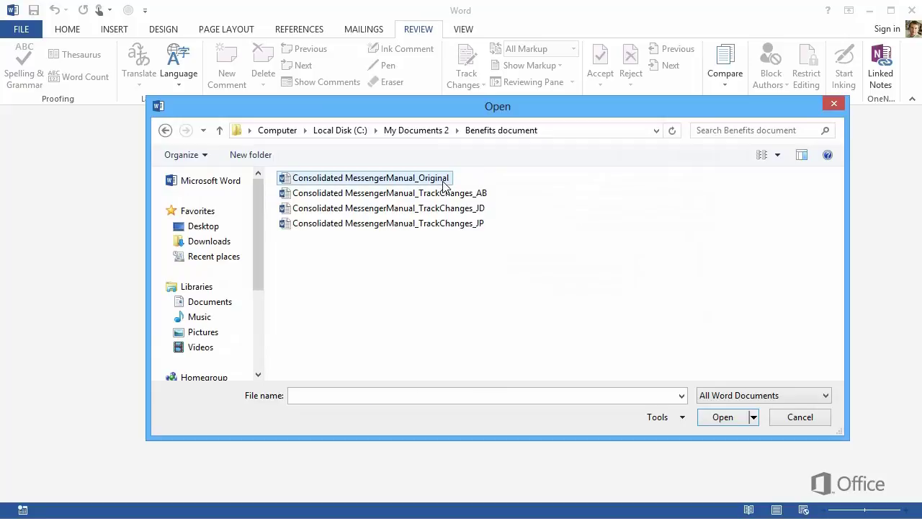
pyautogui.click(707, 420)
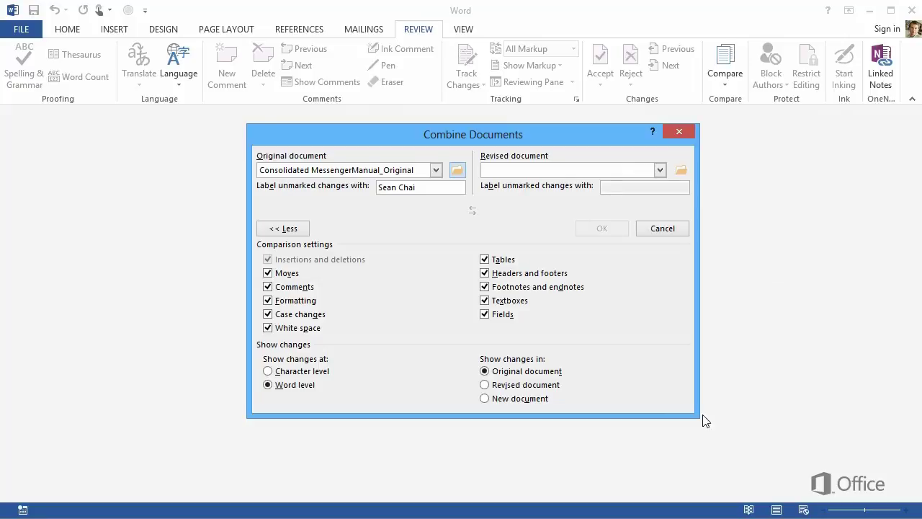
# - Set Consolidated MessengerManual_TrackChanges_JP as the revised document for the combination
pyautogui.click(679, 171)
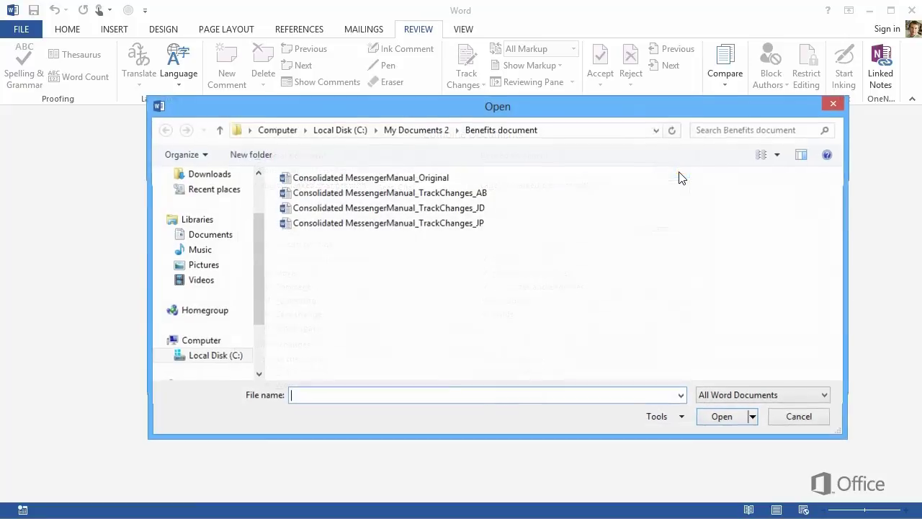
pyautogui.click(480, 224)
pyautogui.click(718, 415)
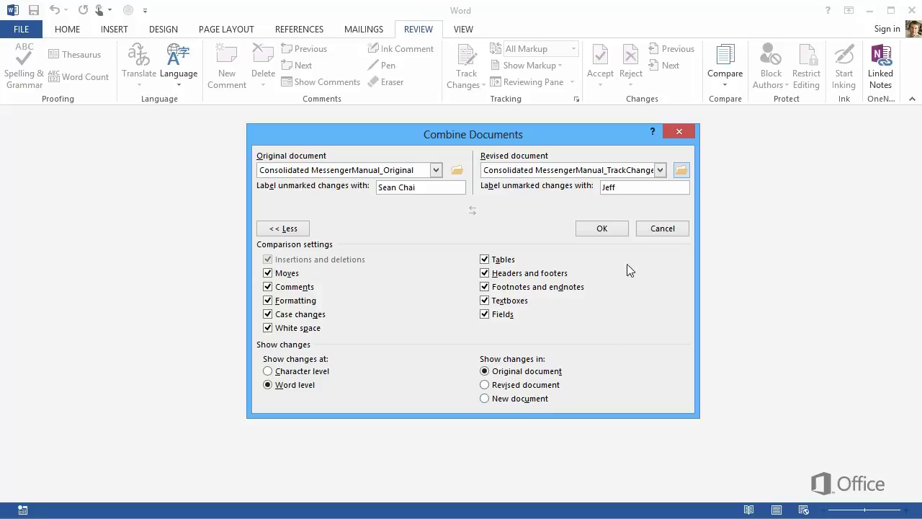
# - Merge the two documents, keeping the formatting changes from Consolidated MessengerManual_Original, and save the combined document
pyautogui.click(622, 228)
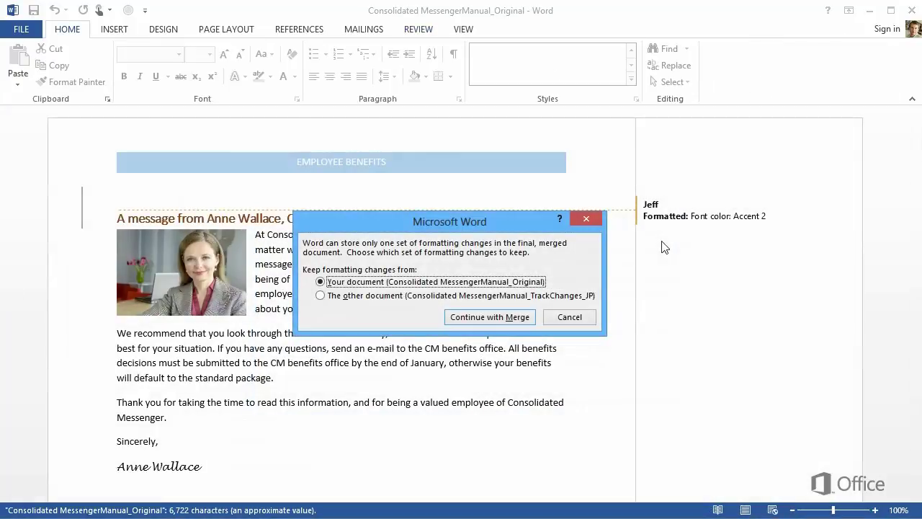
pyautogui.click(394, 298)
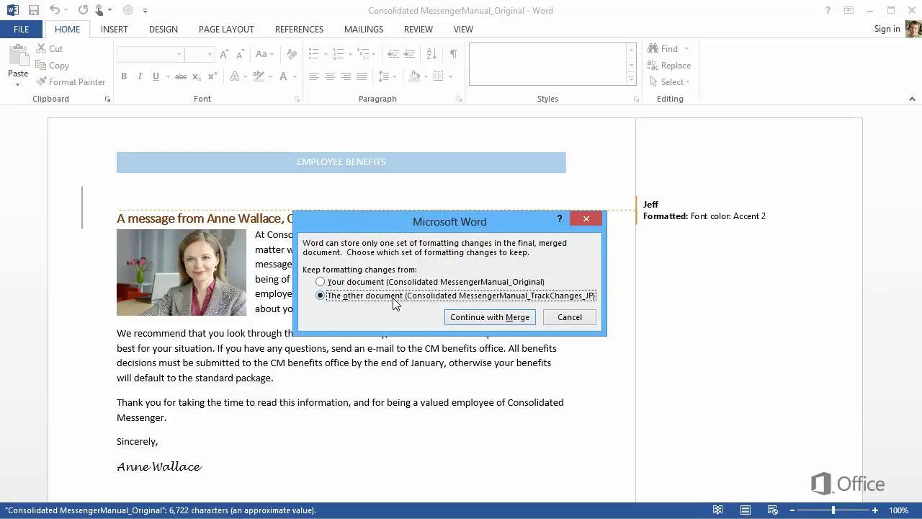
pyautogui.click(395, 283)
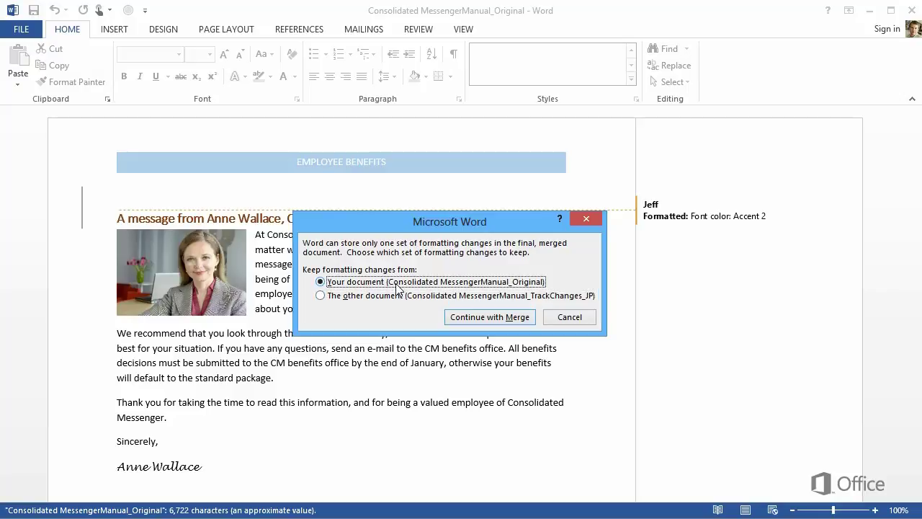
pyautogui.click(480, 318)
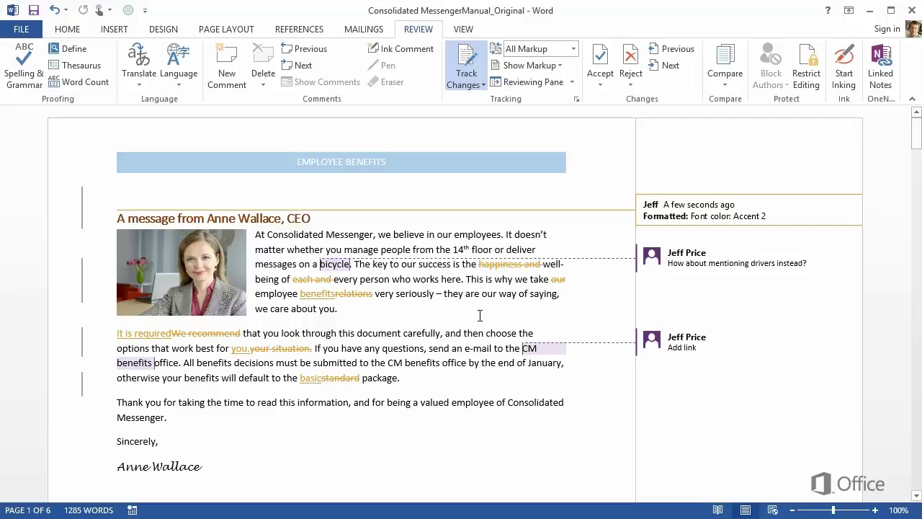
pyautogui.hotkey('ctrl', 's')
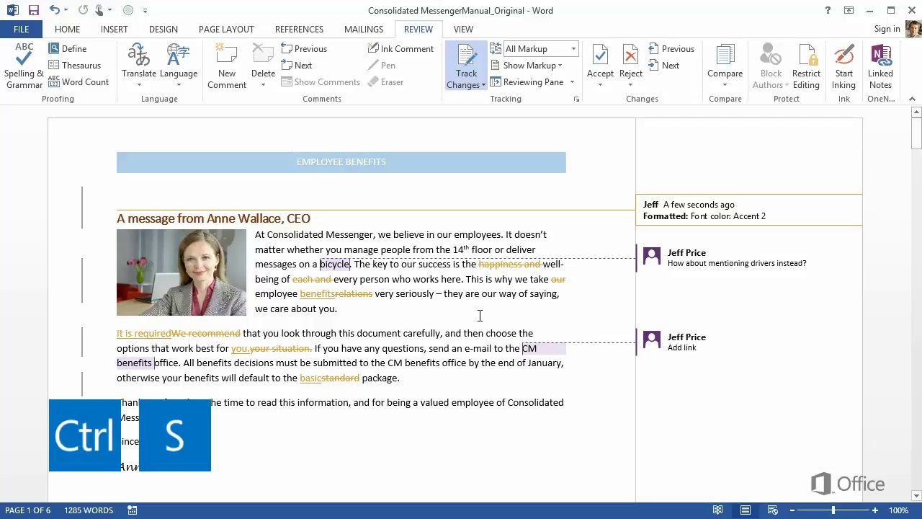
pyautogui.hotkey('ctrl', 's')
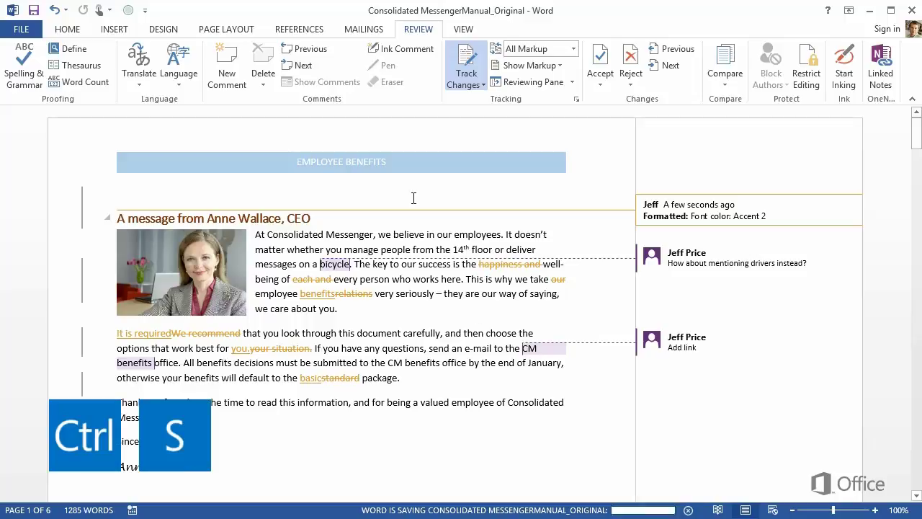
# - Begin another document combination with the saved Consolidated MessengerManual_Original as the original document
pyautogui.click(708, 89)
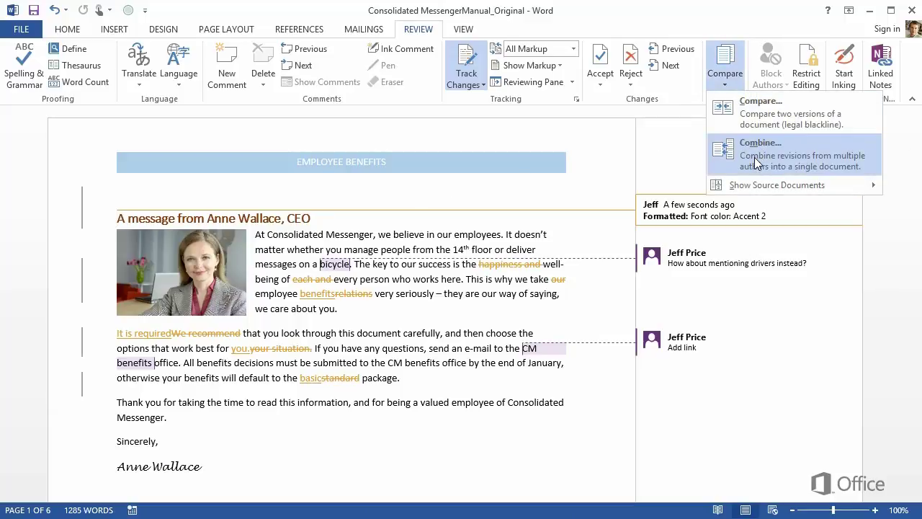
pyautogui.click(755, 157)
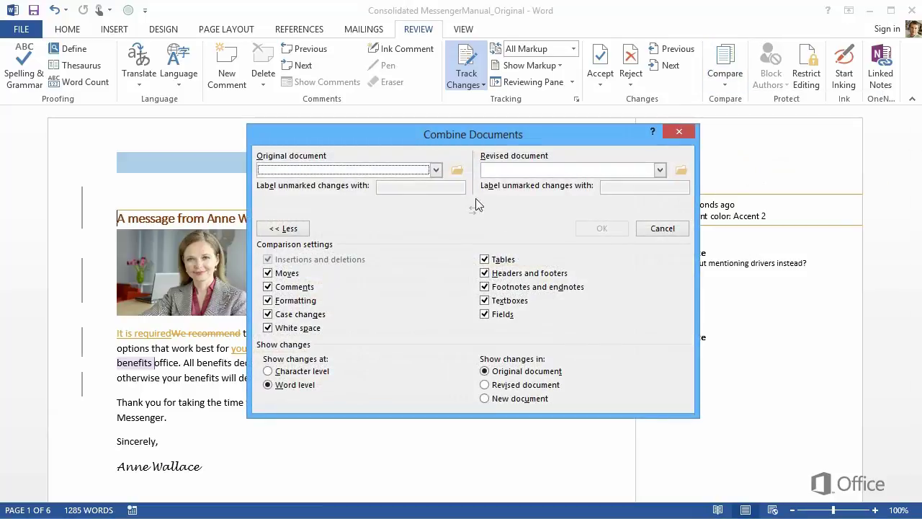
pyautogui.click(458, 170)
pyautogui.click(445, 178)
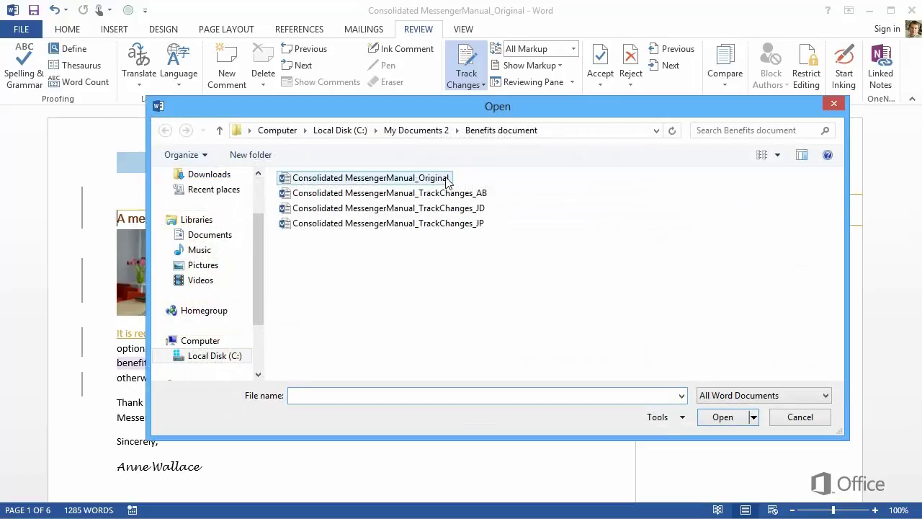
pyautogui.click(720, 417)
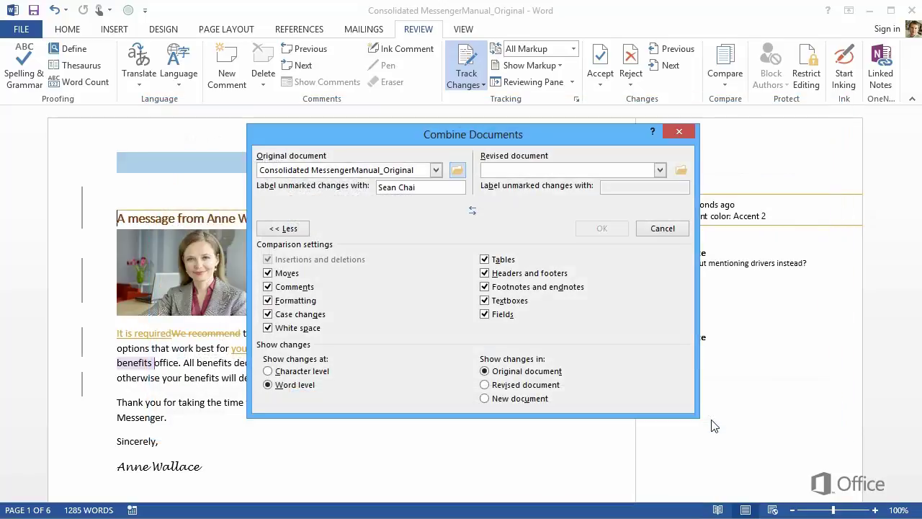
# - Merge in Consolidated MessengerManual_TrackChanges_AB as the revised document, keeping the formatting changes from Consolidated MessengerManual_Original
pyautogui.click(681, 171)
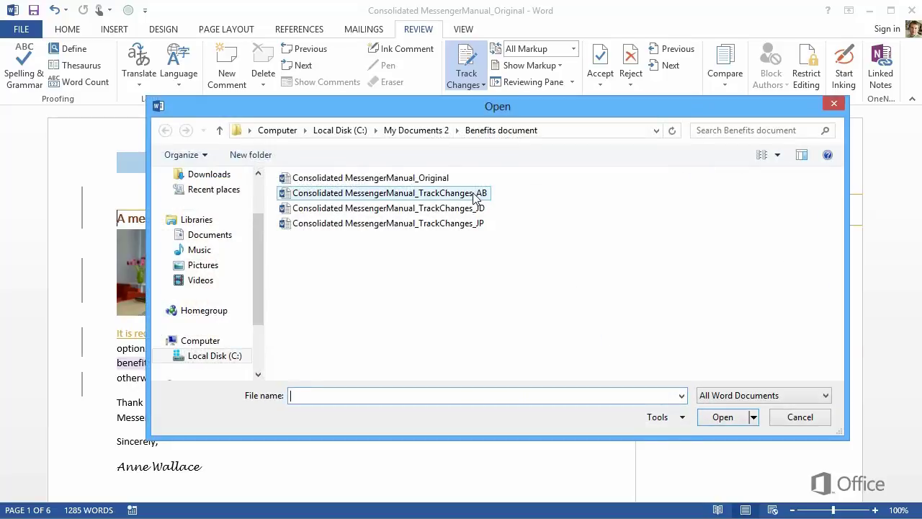
pyautogui.click(472, 193)
pyautogui.click(723, 416)
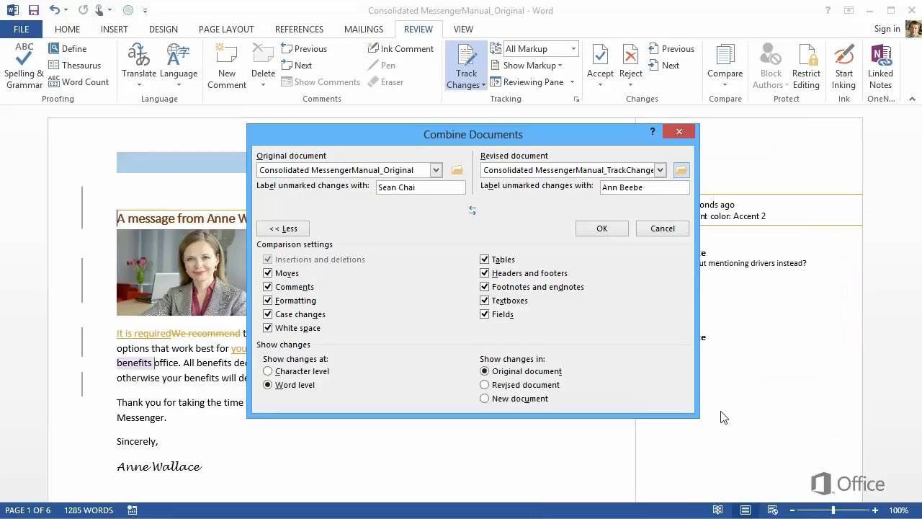
pyautogui.click(607, 230)
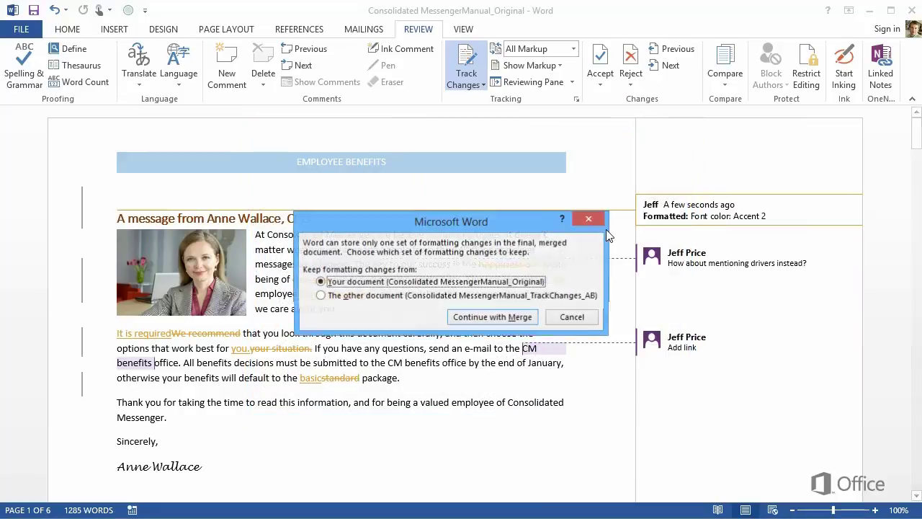
pyautogui.click(517, 317)
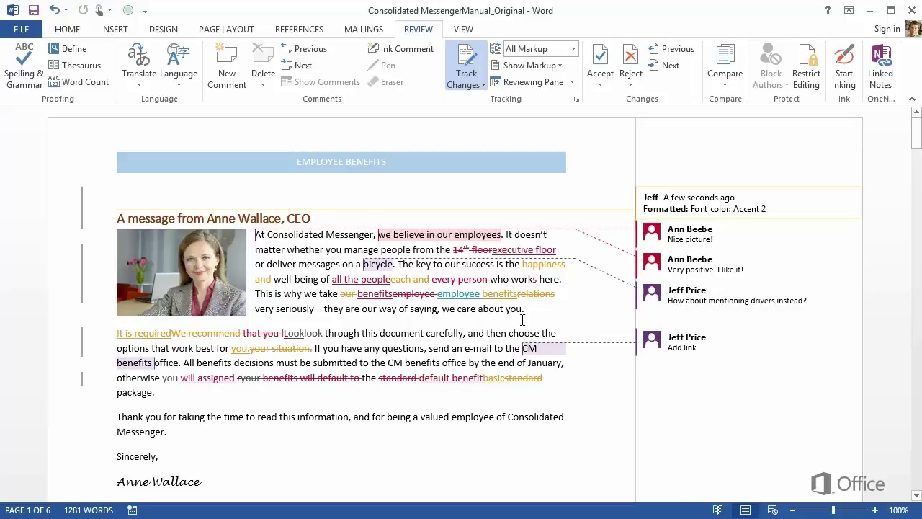
# - Insert the word "strongly" after "we believe" in the first sentence of the CEO's message
pyautogui.moveTo(708, 233)
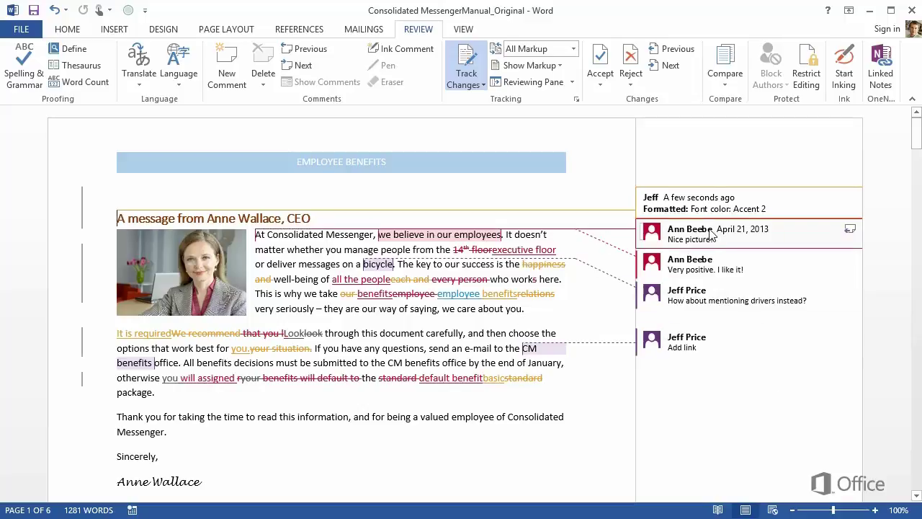
pyautogui.moveTo(708, 303)
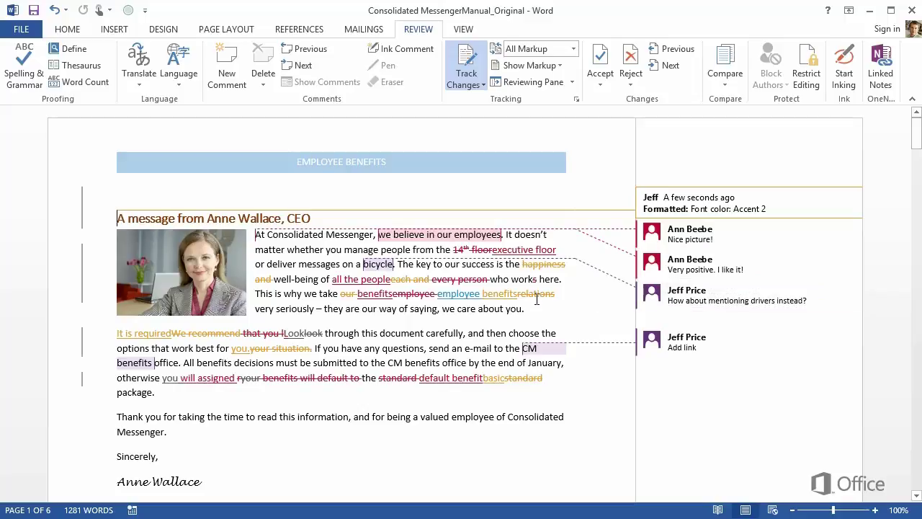
pyautogui.moveTo(535, 297)
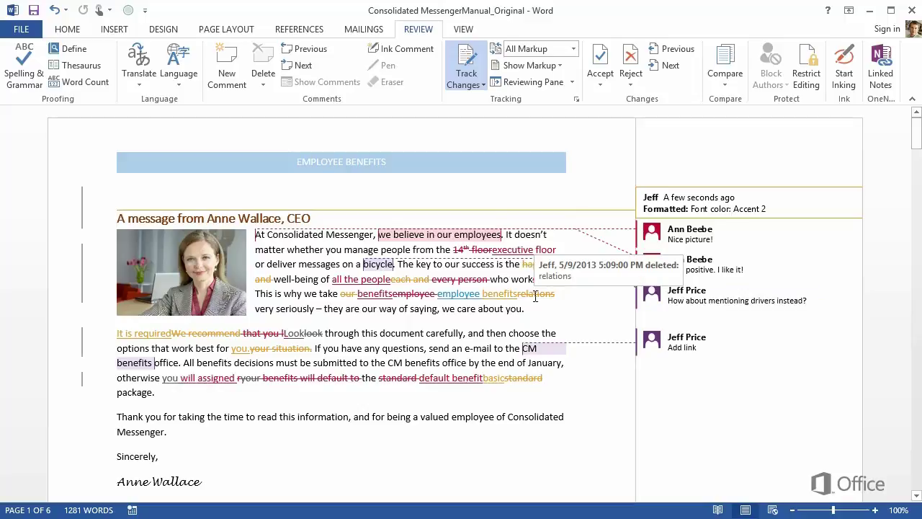
pyautogui.moveTo(380, 299)
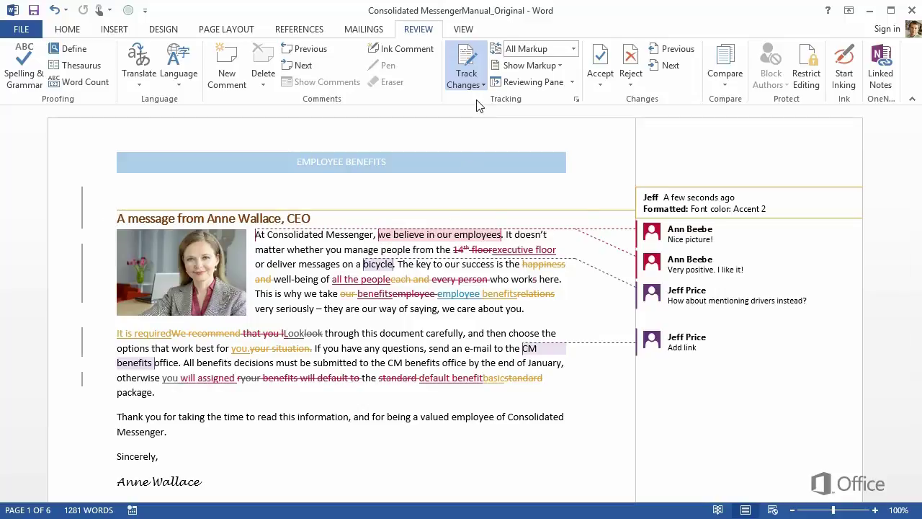
pyautogui.click(426, 236)
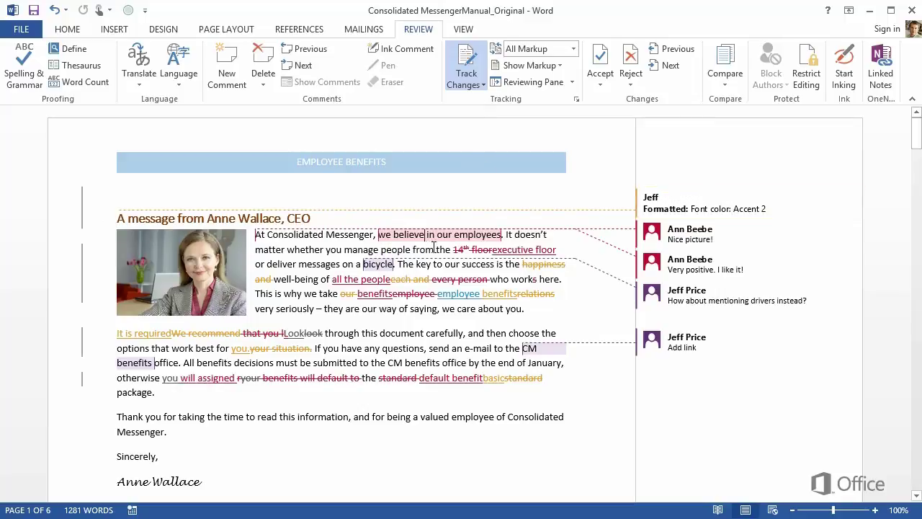
pyautogui.write('strongl')
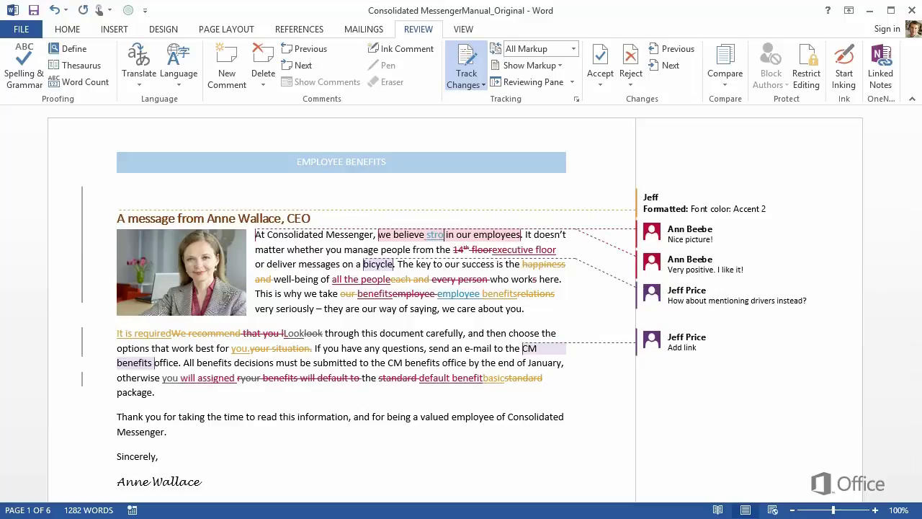
pyautogui.write('y')
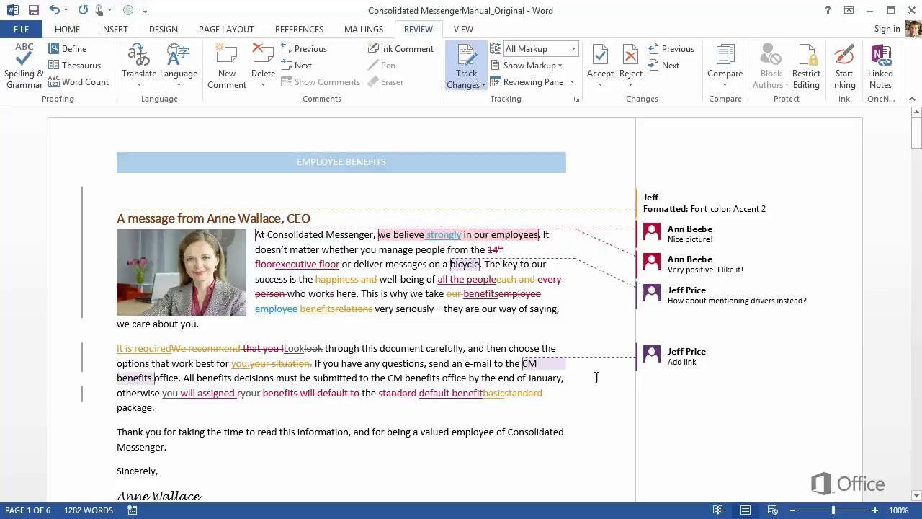
# - Reply to the "Add link" comment with "Links will go at the end."
pyautogui.click(685, 366)
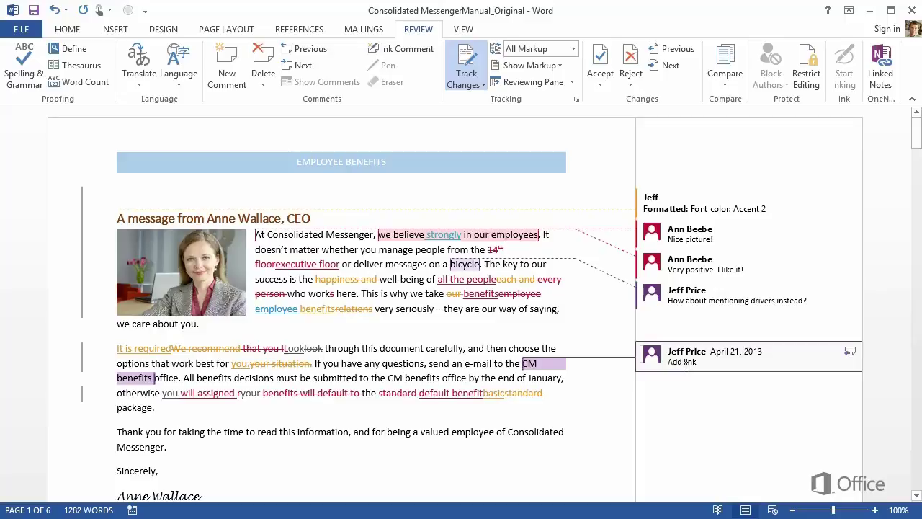
pyautogui.click(850, 352)
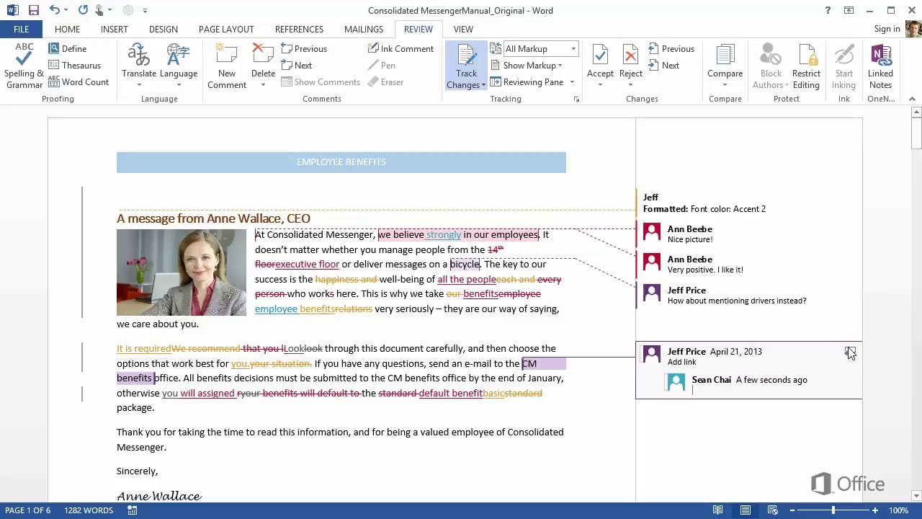
pyautogui.write('Links will go at the end.')
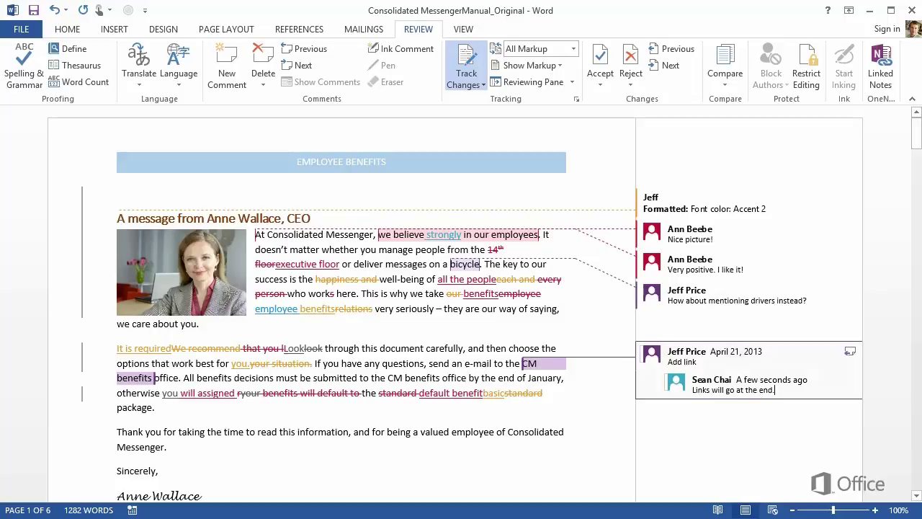
# - Show both the original and the revised source documents alongside the combined document
pyautogui.click(715, 85)
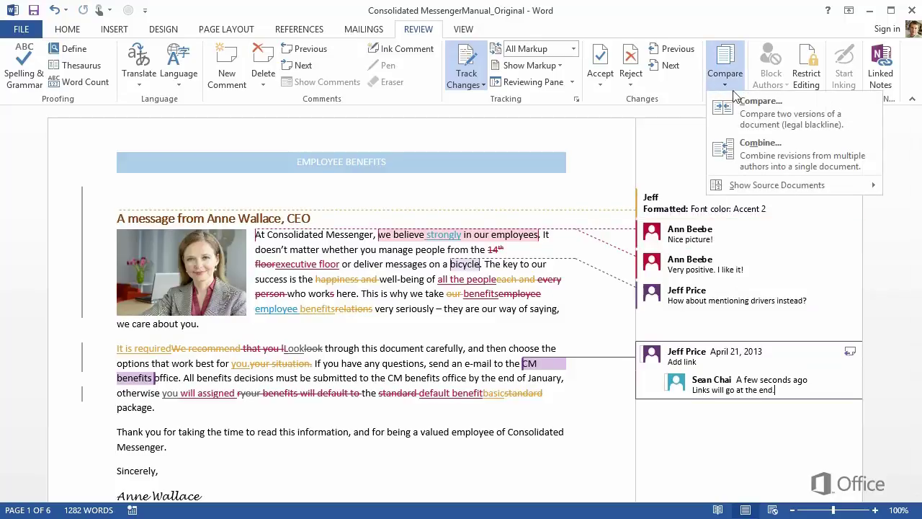
pyautogui.moveTo(762, 193)
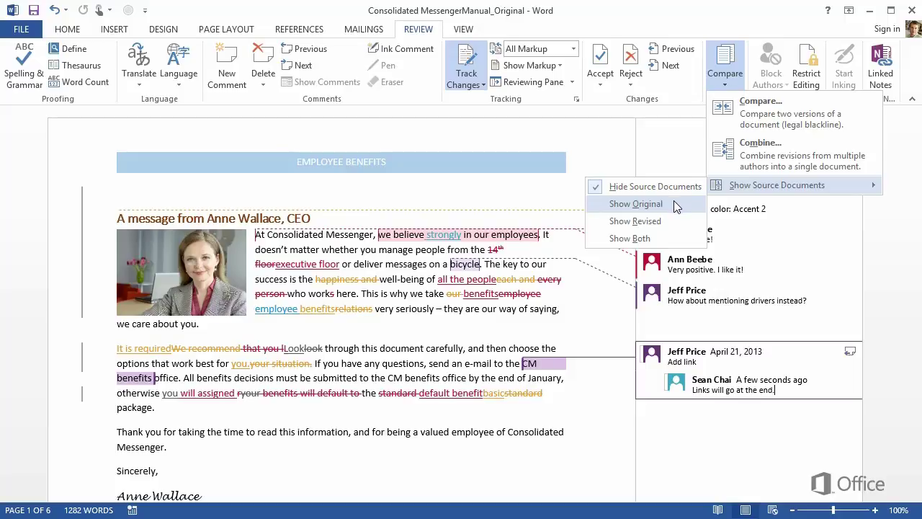
pyautogui.click(681, 242)
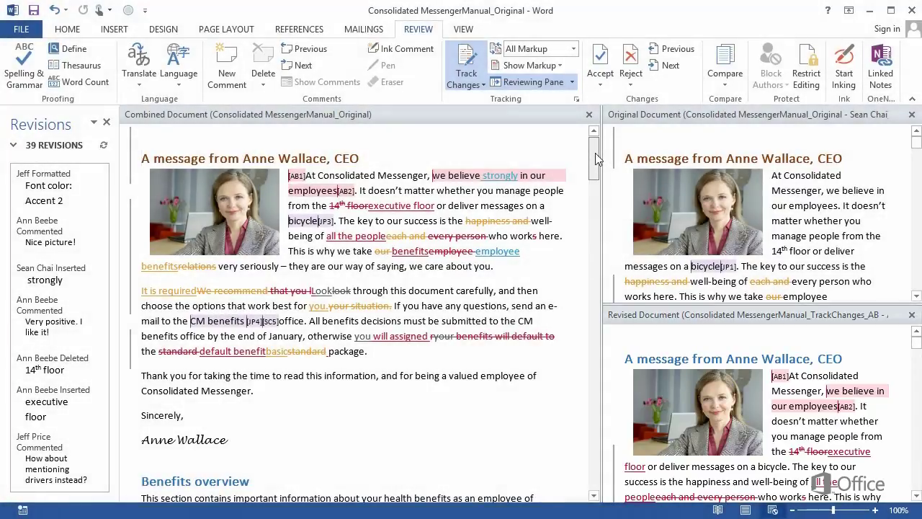
# - Hide the original and revised source documents so only the combined document is displayed
pyautogui.moveTo(595, 153)
pyautogui.mouseDown()
pyautogui.moveTo(597, 172)
pyautogui.moveTo(600, 153)
pyautogui.mouseUp()
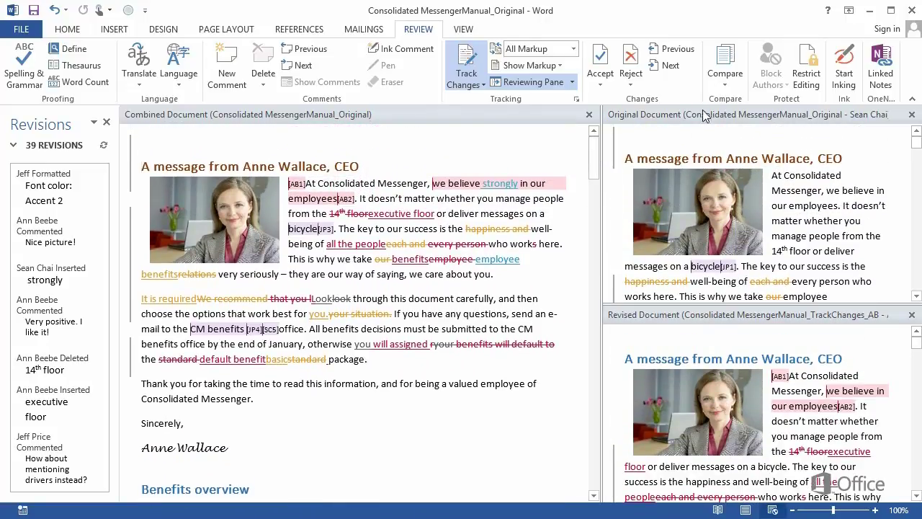
pyautogui.click(724, 72)
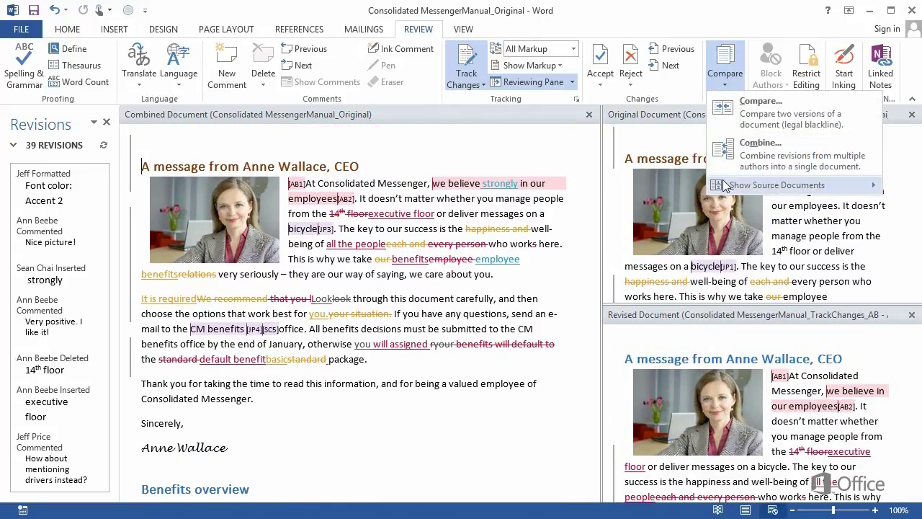
pyautogui.moveTo(742, 185)
pyautogui.click(690, 188)
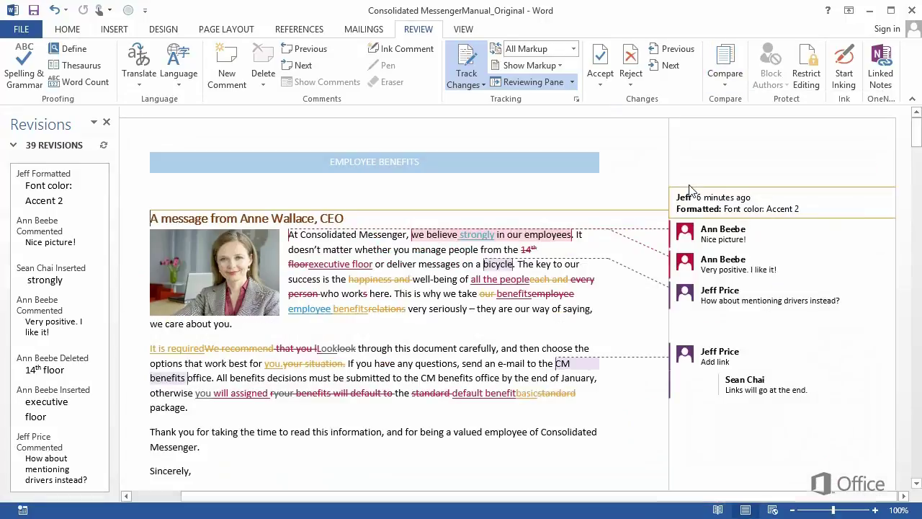
# - Preview the combined manual with No Markup to read it as if all the changes were accepted
pyautogui.click(573, 49)
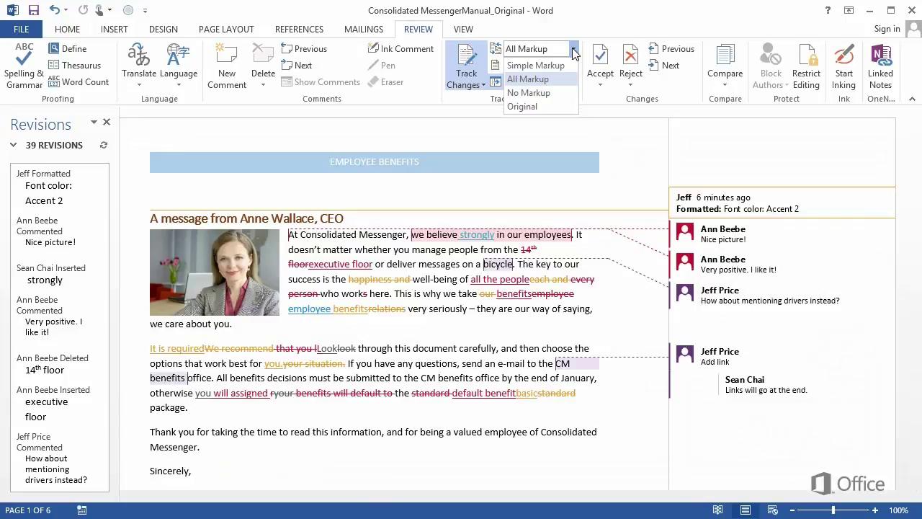
pyautogui.click(530, 93)
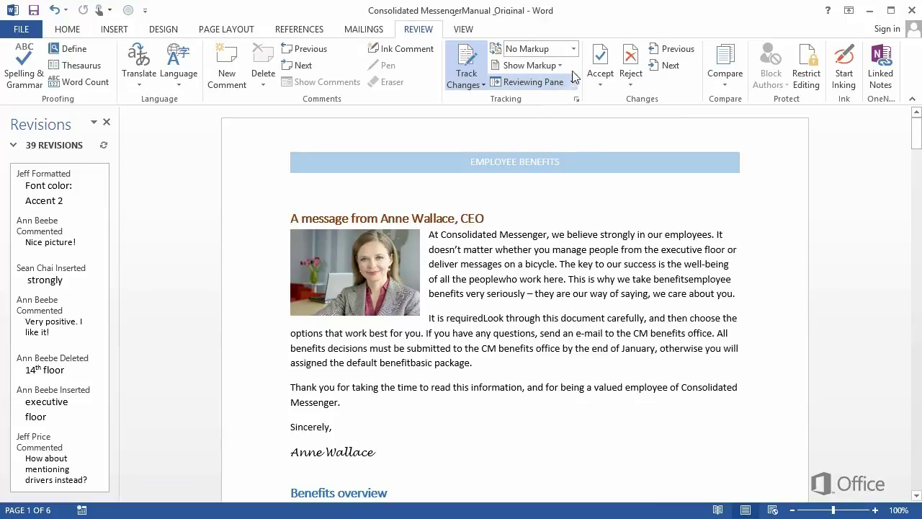
# - Display the combined manual with All Markup and hide the Reviewing Pane
pyautogui.click(573, 49)
pyautogui.click(553, 80)
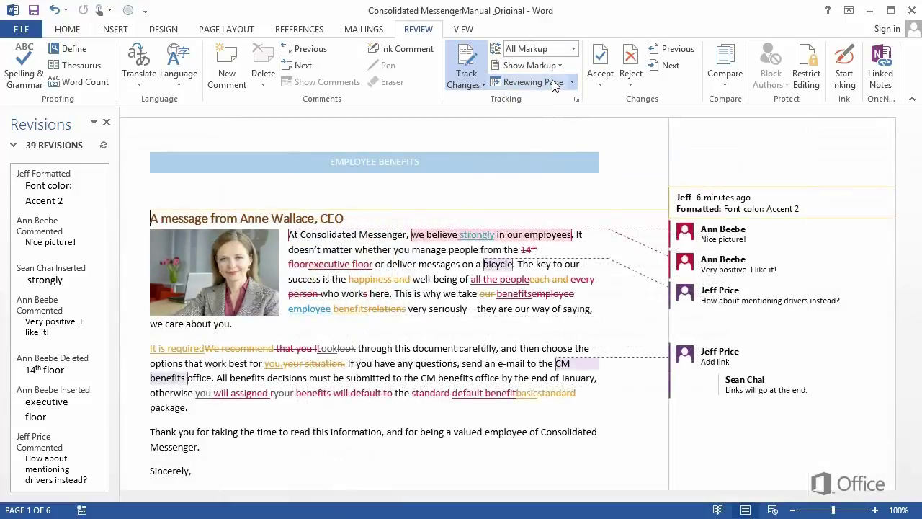
pyautogui.click(533, 81)
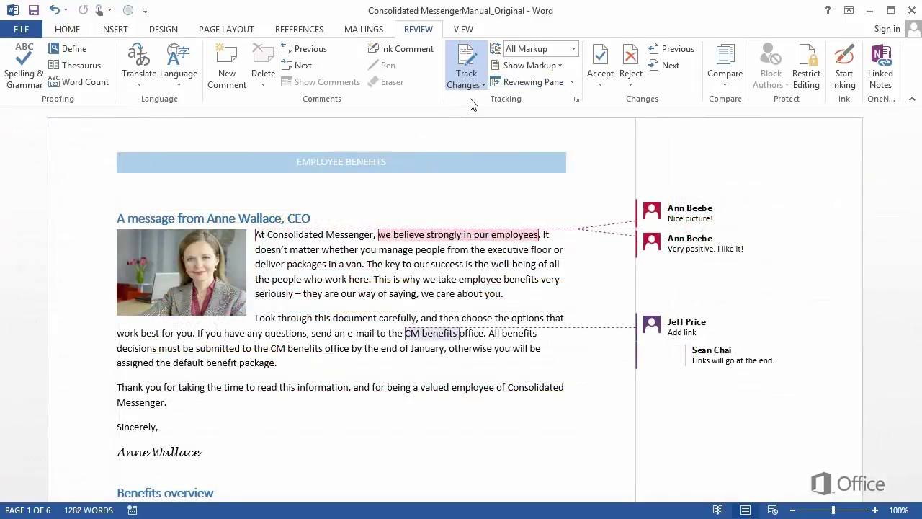
# - Save a copy of the manual in the Benefits document folder as "Consolidated MessengerManual_Draft 2"
pyautogui.click(33, 33)
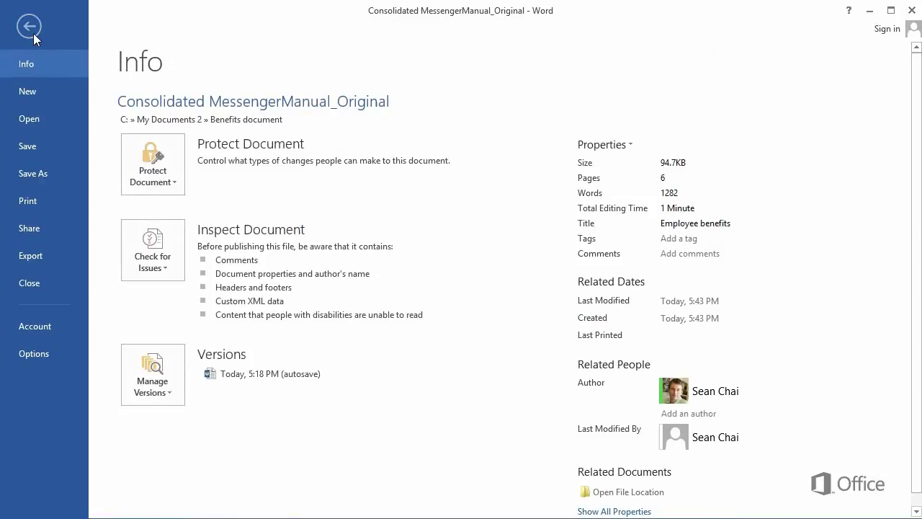
pyautogui.click(46, 173)
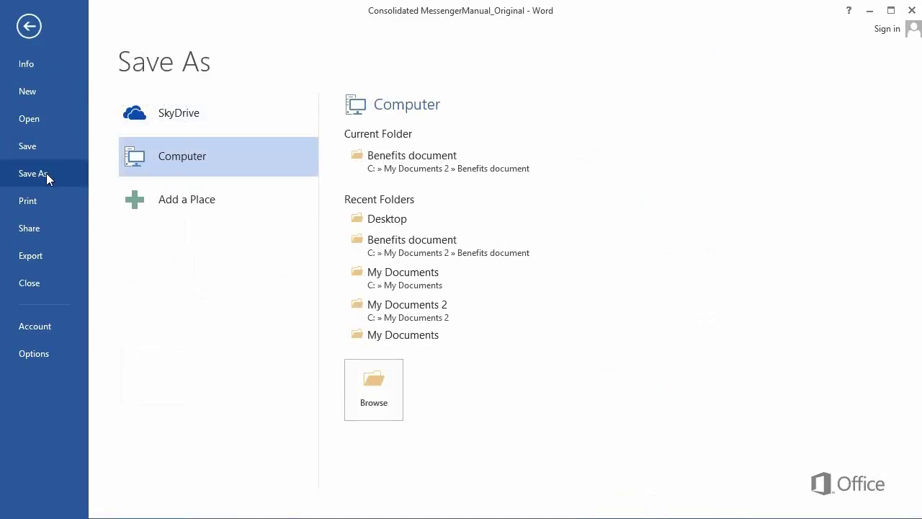
pyautogui.click(377, 165)
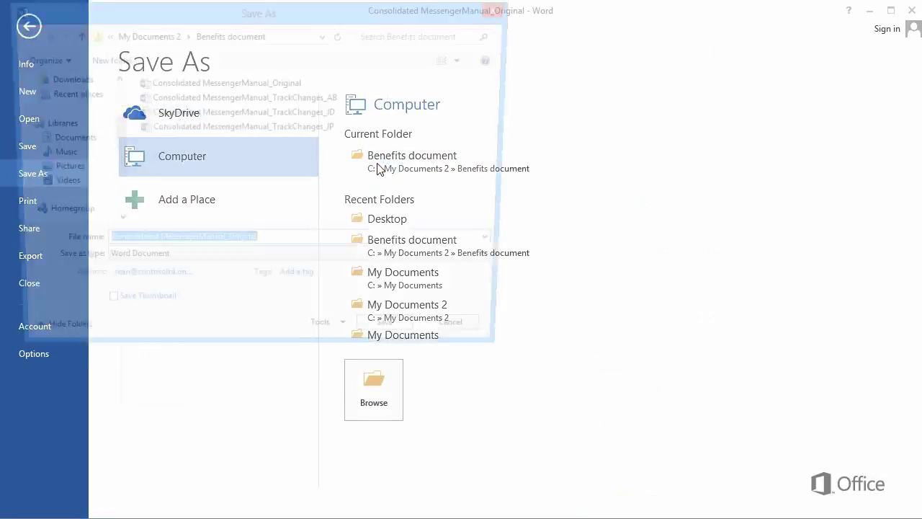
pyautogui.click(293, 248)
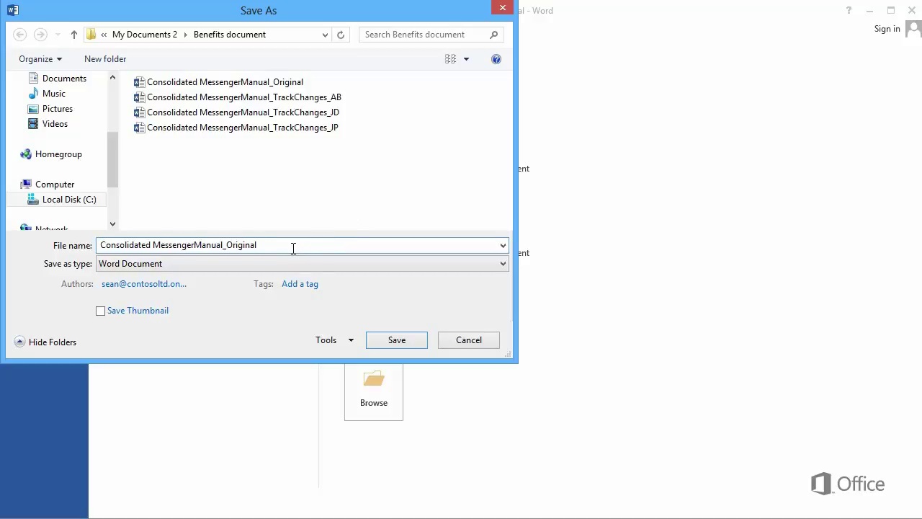
pyautogui.press('BackSpace')
pyautogui.press('BackSpace')
pyautogui.press('BackSpace')
pyautogui.press('BackSpace')
pyautogui.press('BackSpace')
pyautogui.press('BackSpace')
pyautogui.press('BackSpace')
pyautogui.press('BackSpace')
pyautogui.write('Draft 2')
pyautogui.click(385, 339)
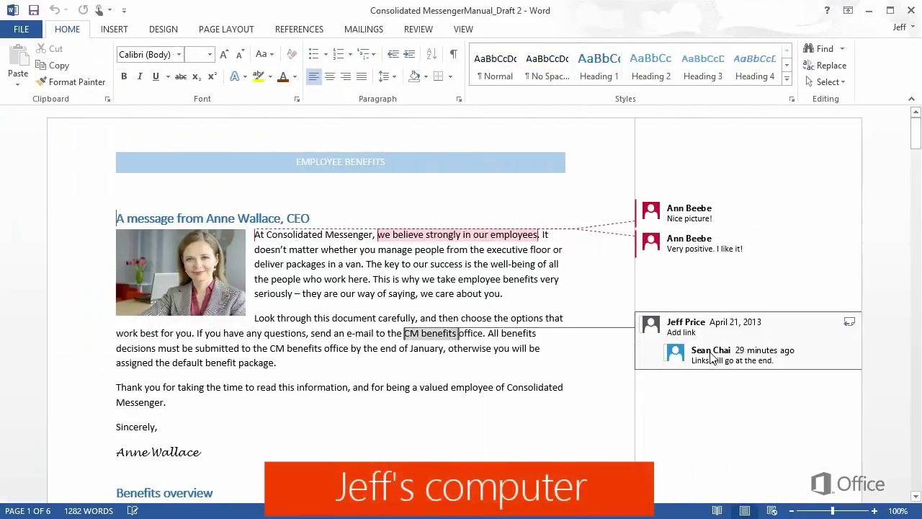
# - Reply "Looks great! Thanks!" in the "Add link" comment thread, below "Links will go at the end."
pyautogui.moveTo(692, 360); pyautogui.dragTo(772, 359)
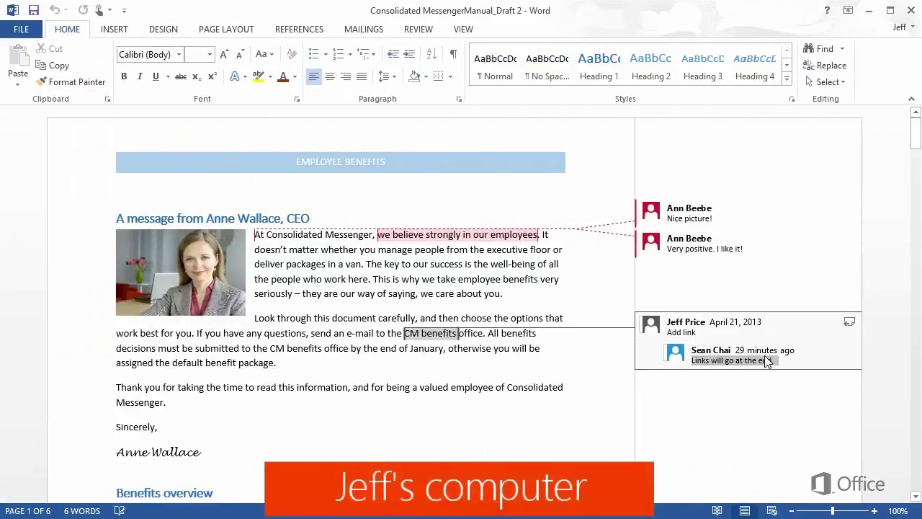
pyautogui.click(848, 323)
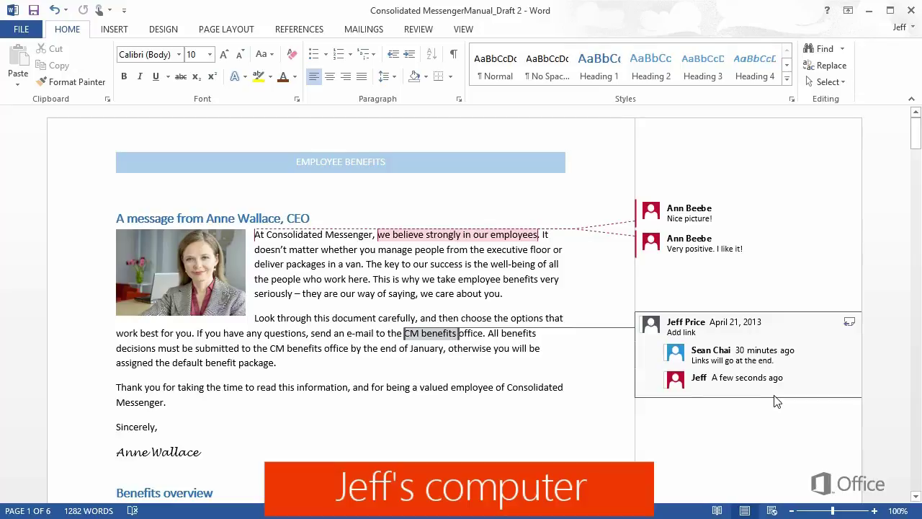
pyautogui.write('Looks great! Thanks!')
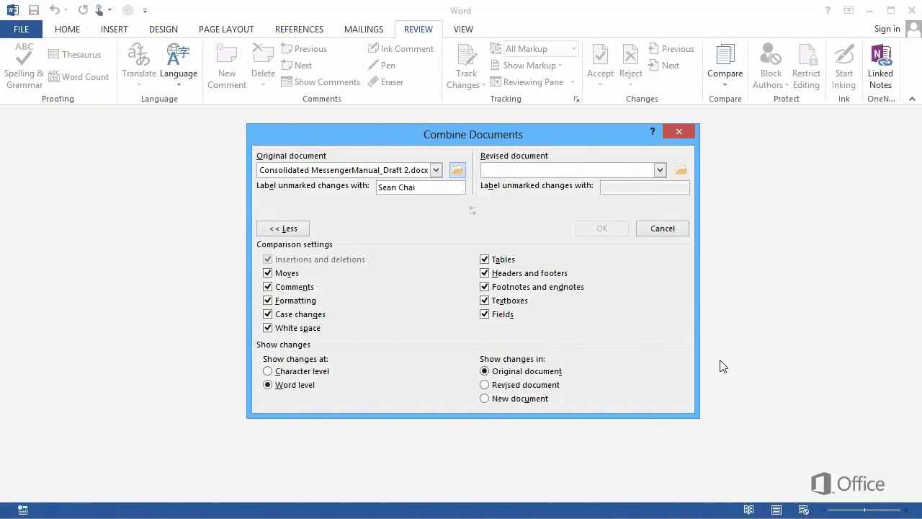
# - Combine Consolidated MessengerManual_Draft 2 with Consolidated MessengerManual_Draft 2_JP as the revised document, showing the changes in the original document
pyautogui.click(682, 171)
pyautogui.click(452, 193)
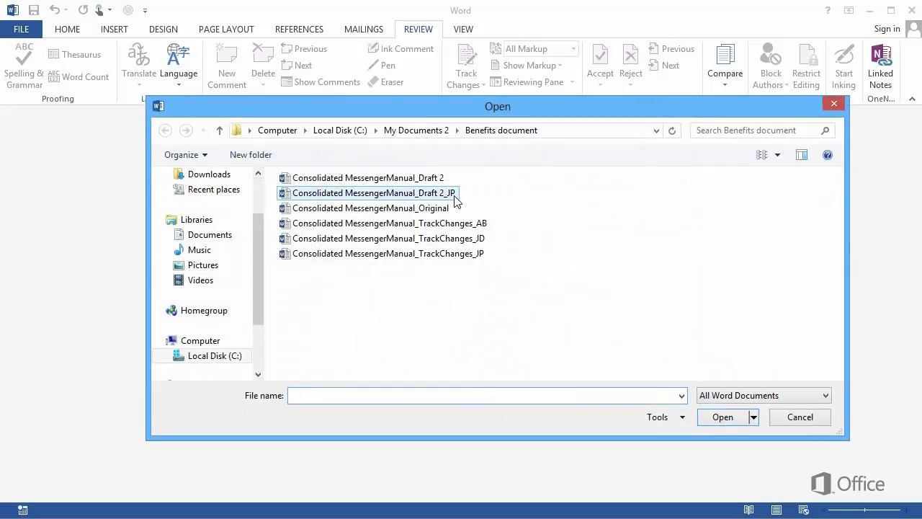
pyautogui.click(712, 419)
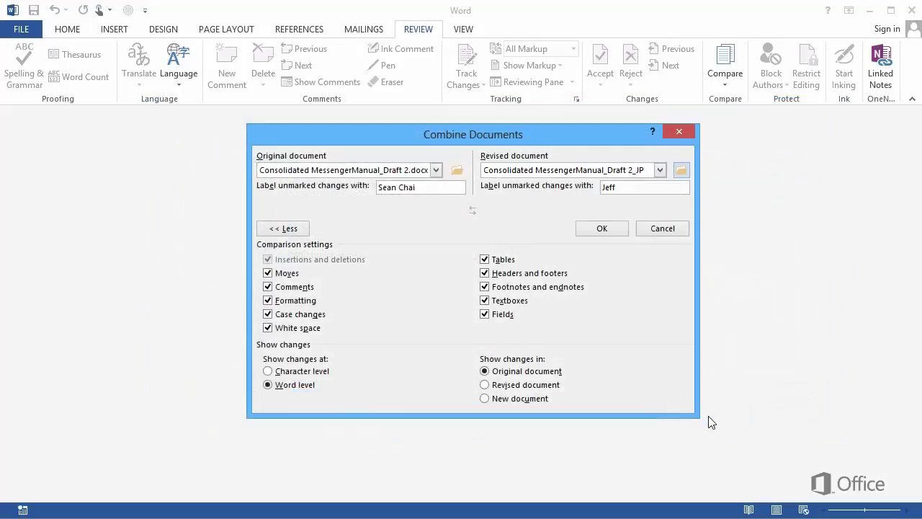
pyautogui.click(619, 230)
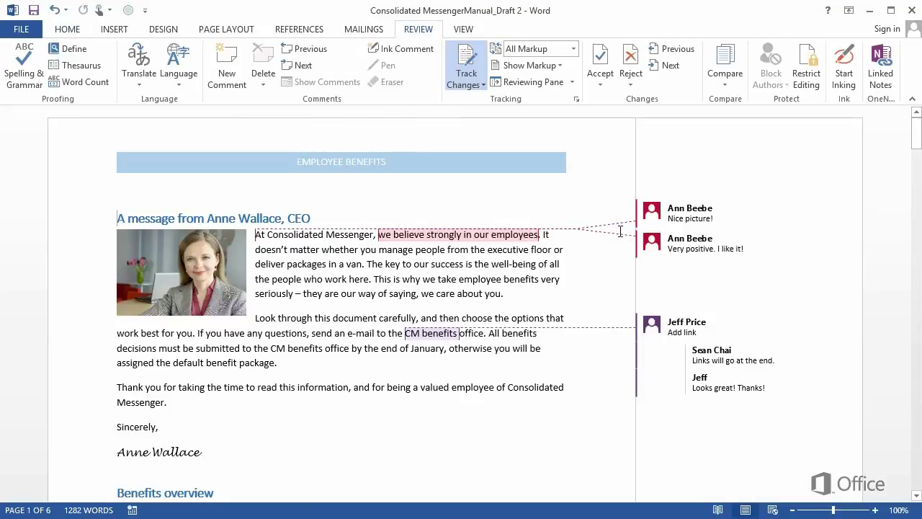